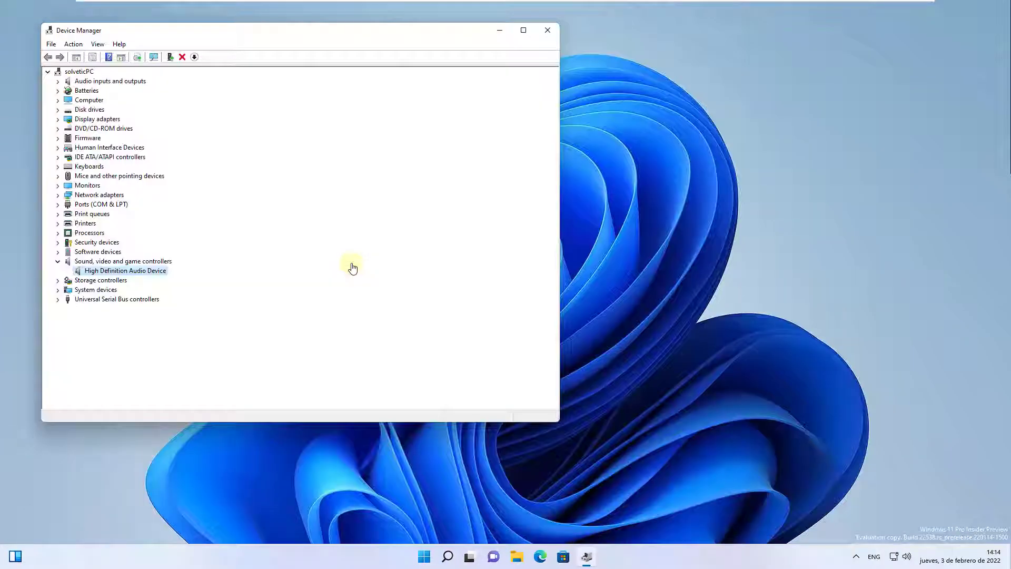
- Close Device Manager and run the Playing Audio troubleshooter from the system's other troubleshooters, declining to open Audio Enhancements
{"action": "key", "text": "alt+F4"}
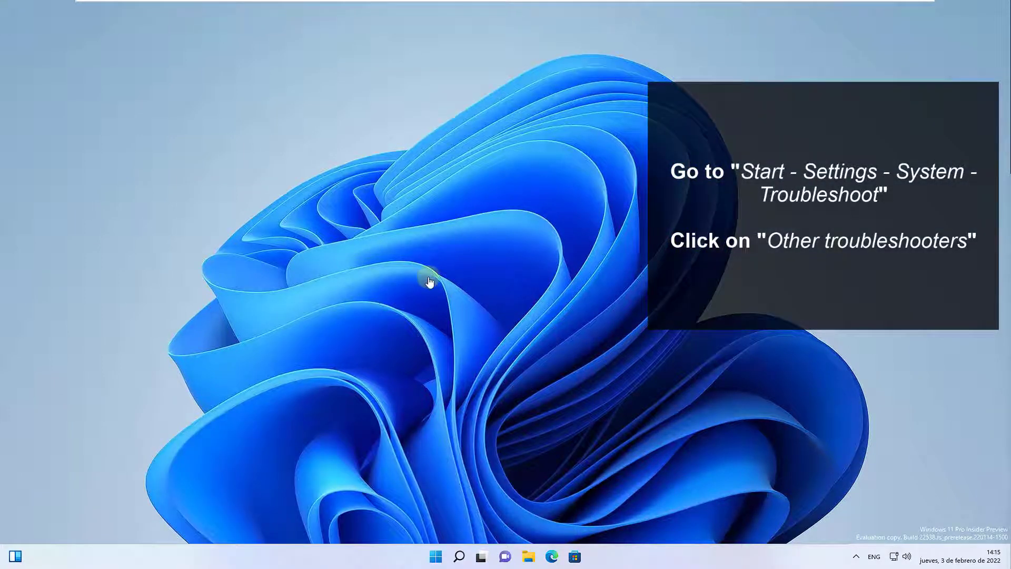
{"action": "key", "text": "super"}
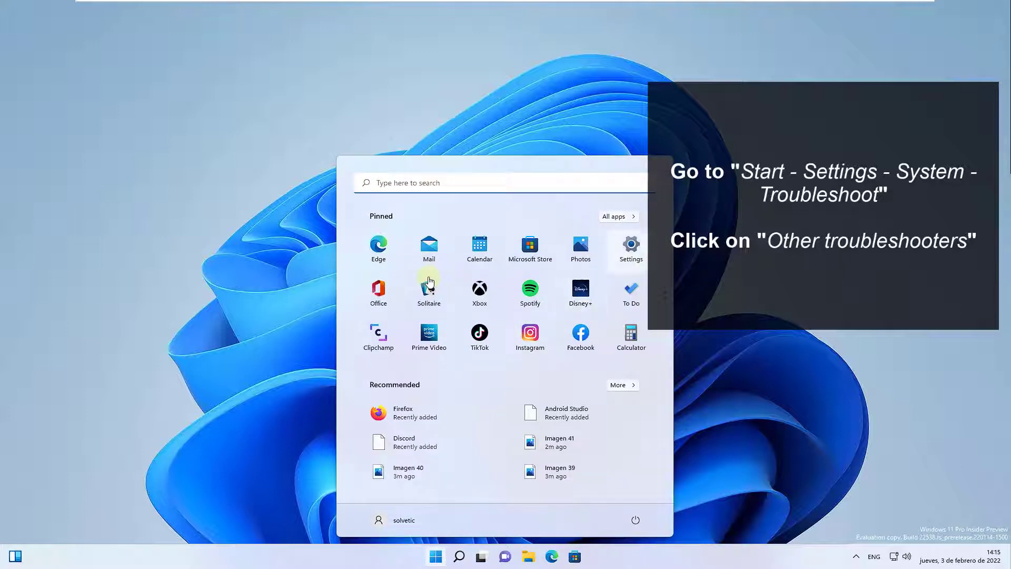
{"action": "left_click", "coordinate": [629, 260]}
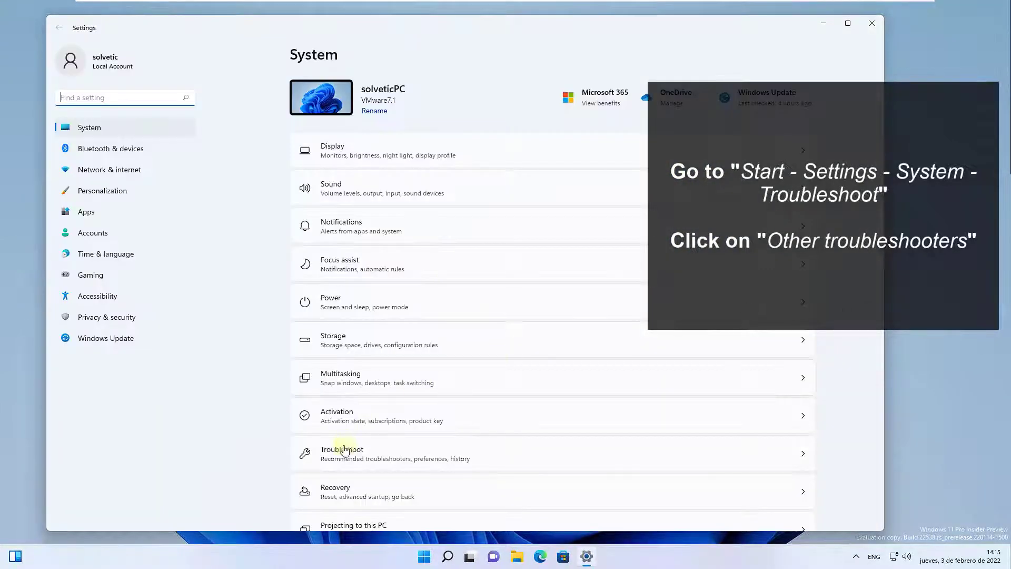
{"action": "left_click", "coordinate": [347, 452]}
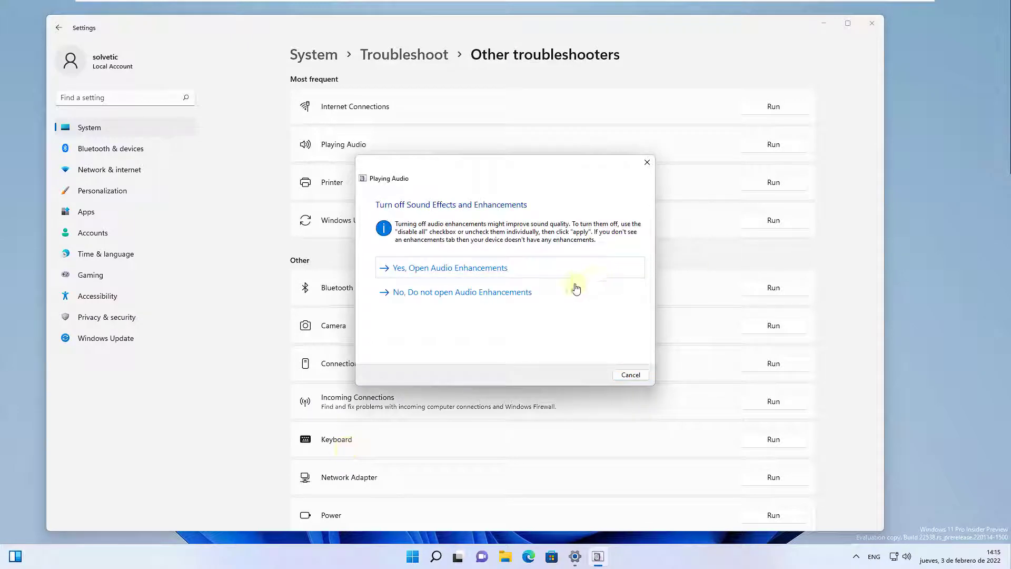
{"action": "left_click", "coordinate": [545, 299]}
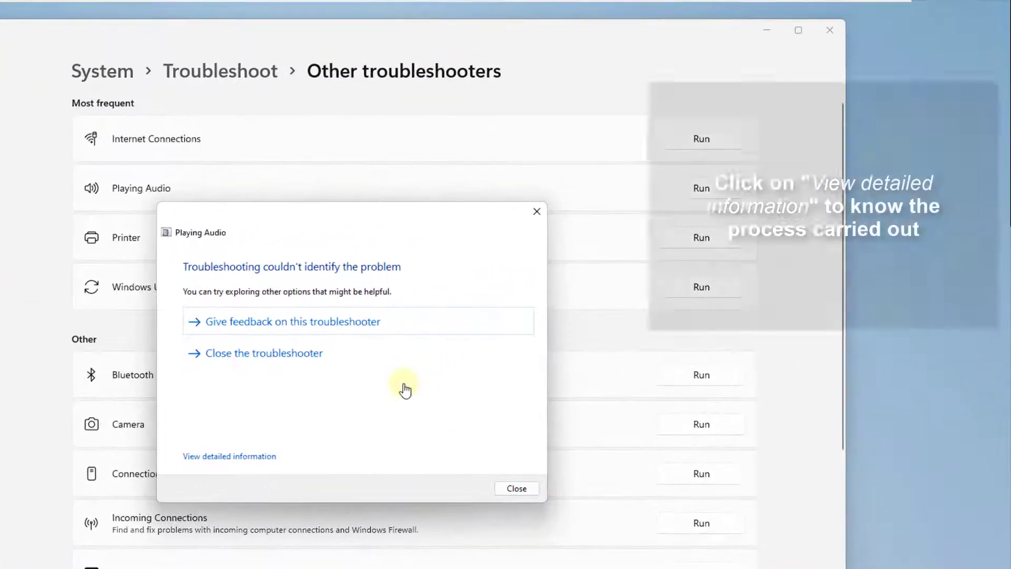
- Review the detailed troubleshooting report of the potential audio issues checked, and close the troubleshooter
{"action": "left_click", "coordinate": [229, 456]}
{"action": "scroll", "coordinate": [405, 390], "scroll_direction": "down", "scroll_amount": 3}
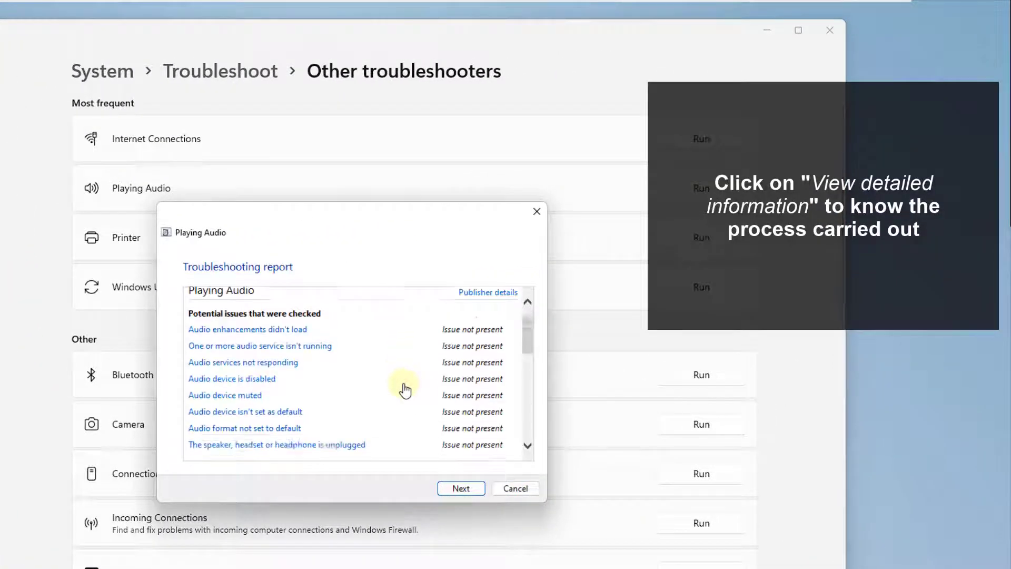
{"action": "scroll", "coordinate": [405, 390], "scroll_direction": "down", "scroll_amount": 3}
{"action": "scroll", "coordinate": [405, 390], "scroll_direction": "up", "scroll_amount": 5}
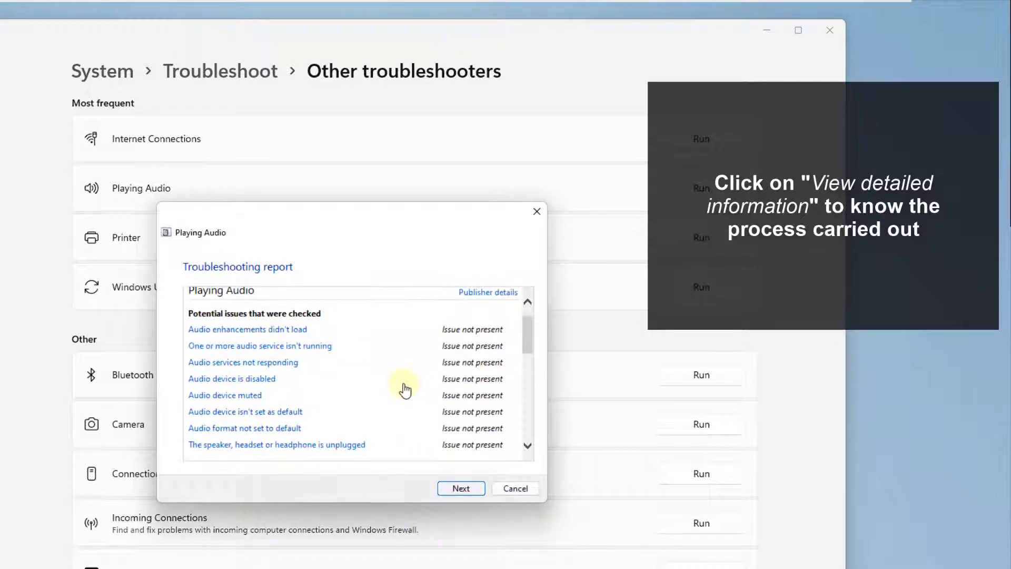
{"action": "key", "text": "Return"}
{"action": "key", "text": "Escape"}
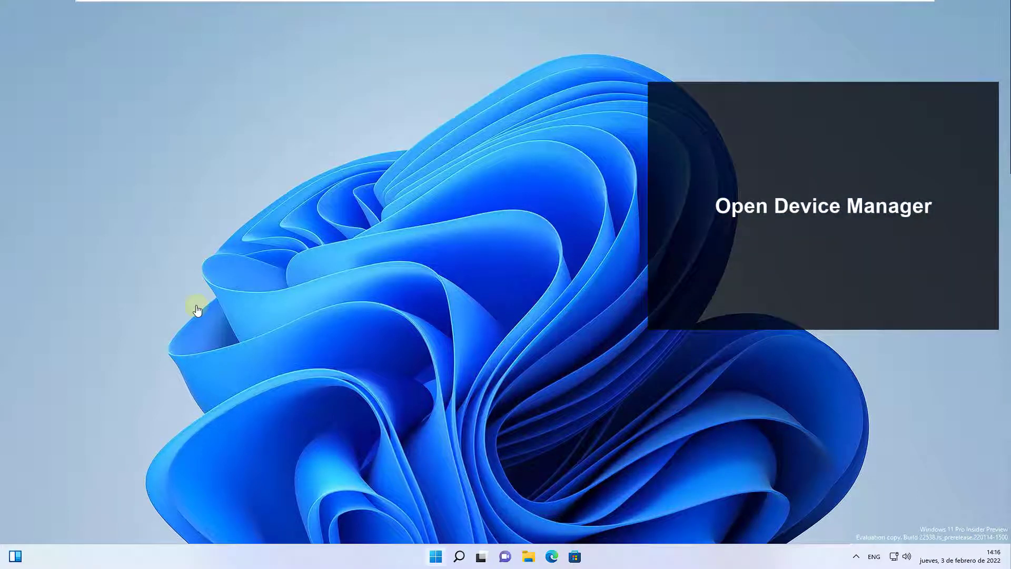
- Open Device Manager and start a driver update for the High Definition Audio Device
{"action": "key", "text": "super+x"}
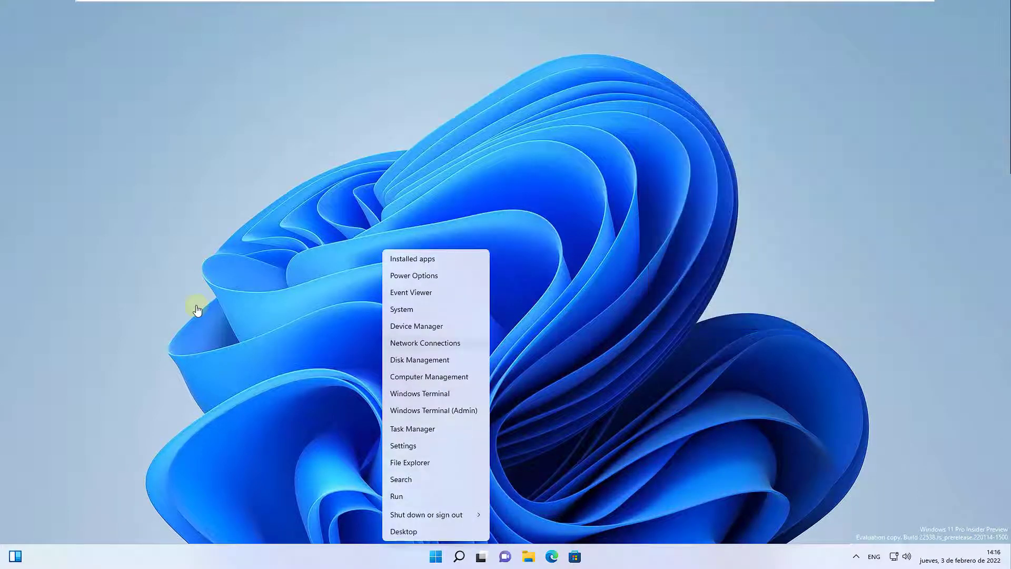
{"action": "key", "text": "m"}
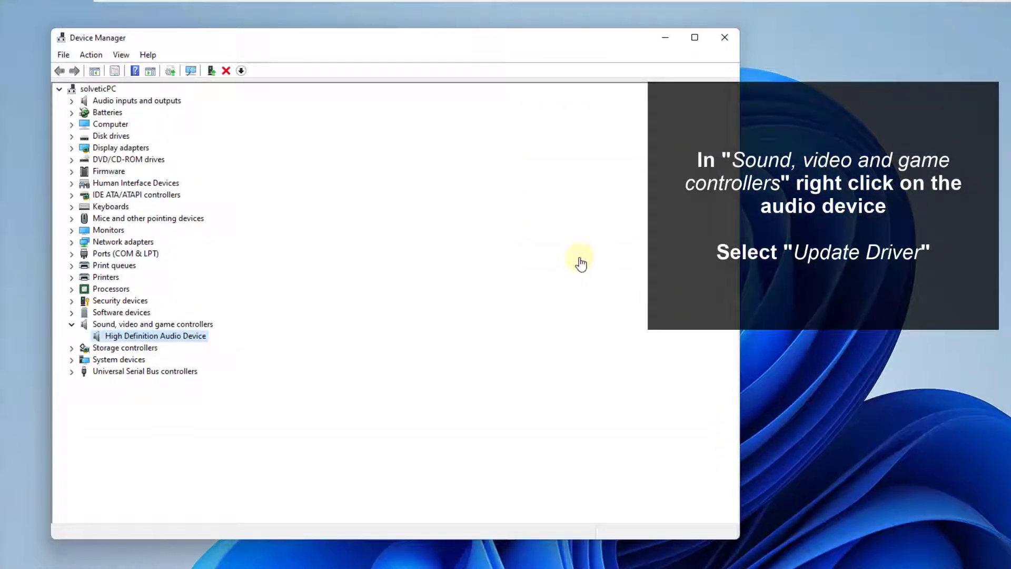
{"action": "key", "text": "shift+F10"}
{"action": "key", "text": "Down"}
{"action": "key", "text": "Return"}
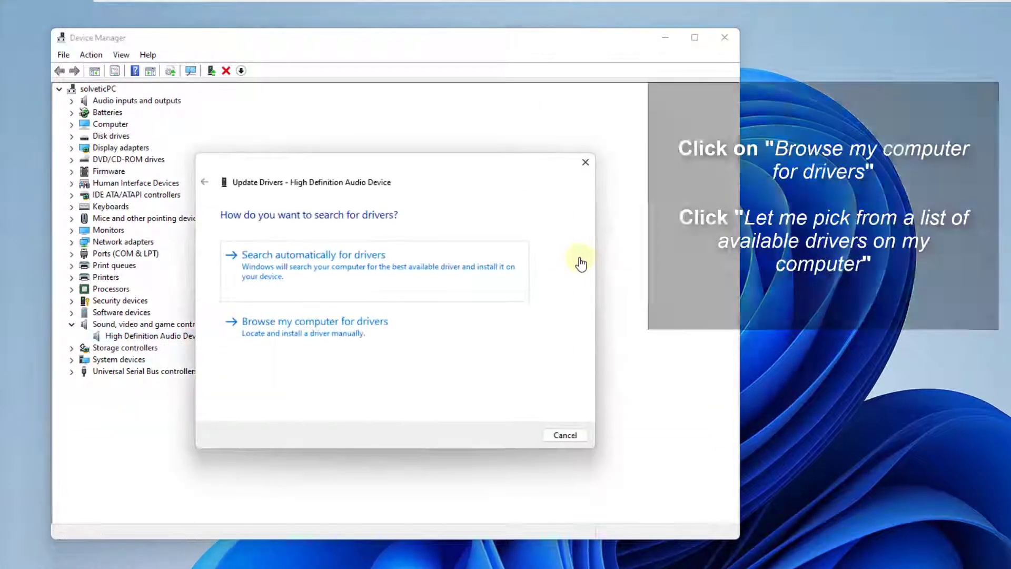
- Manually install the High Definition Audio Device driver from the list of available drivers on the computer, accepting the compatibility warning
{"action": "key", "text": "Tab"}
{"action": "key", "text": "Return"}
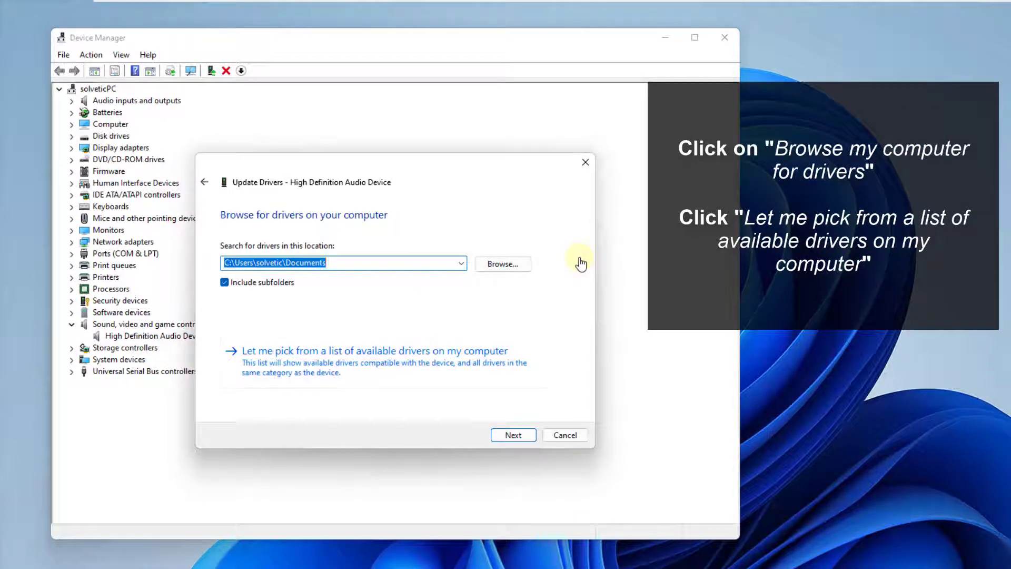
{"action": "key", "text": "Tab"}
{"action": "key", "text": "Tab"}
{"action": "key", "text": "Tab"}
{"action": "key", "text": "Return"}
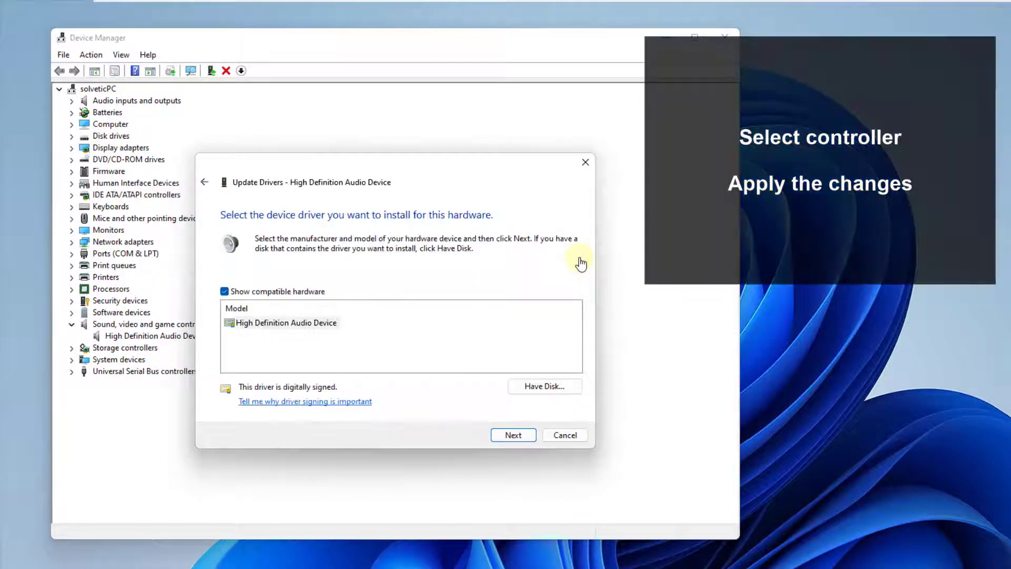
{"action": "key", "text": "Return"}
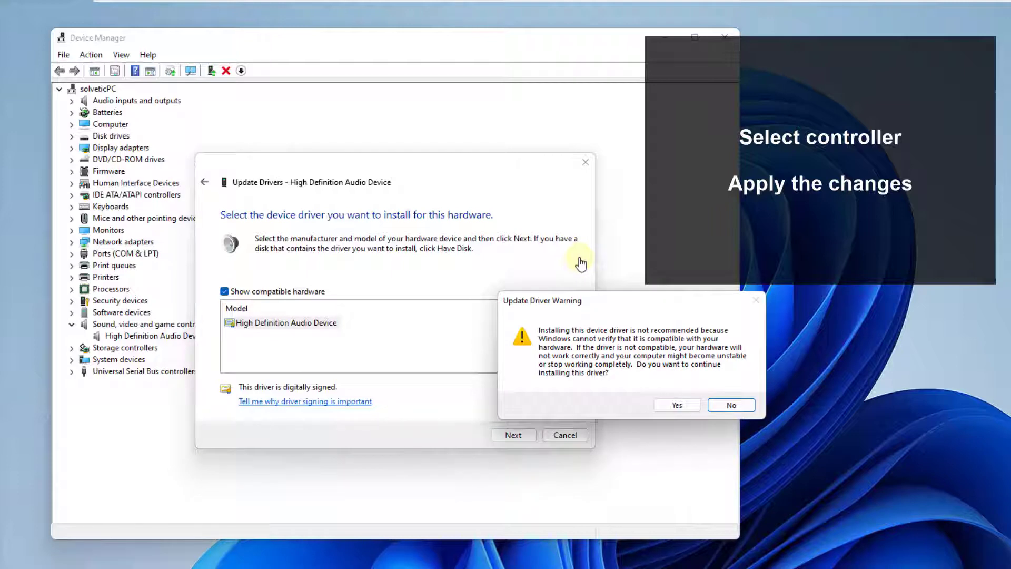
{"action": "key", "text": "Return"}
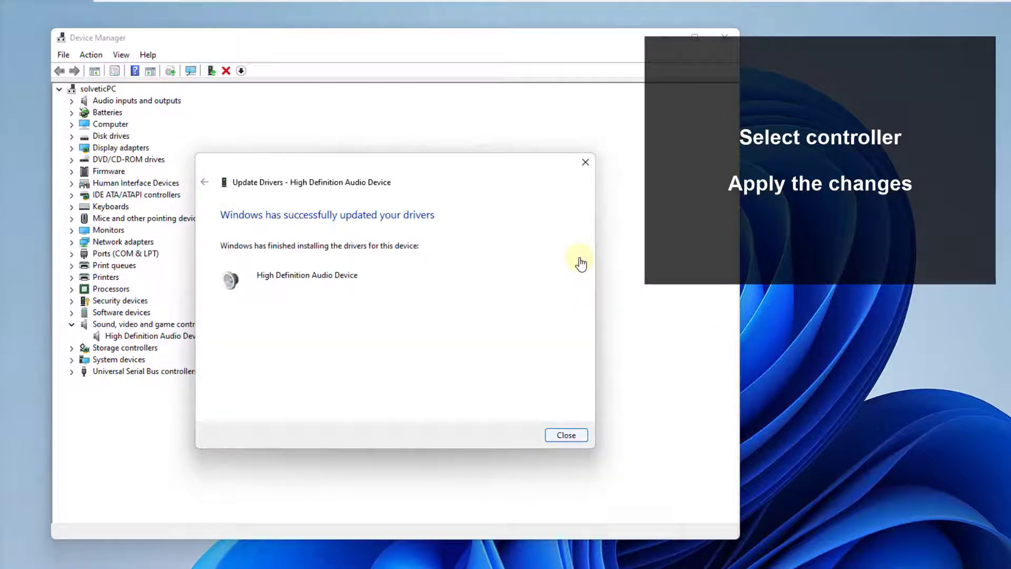
{"action": "key", "text": "Return"}
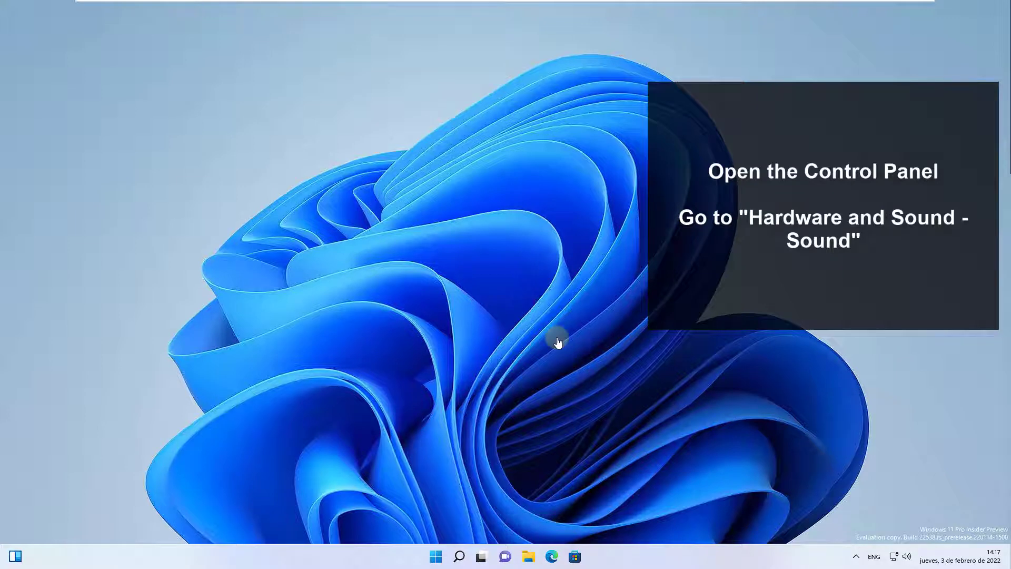
- Open the Hardware and Sound category of Control Panel
{"action": "key", "text": "super"}
{"action": "type", "text": "control"}
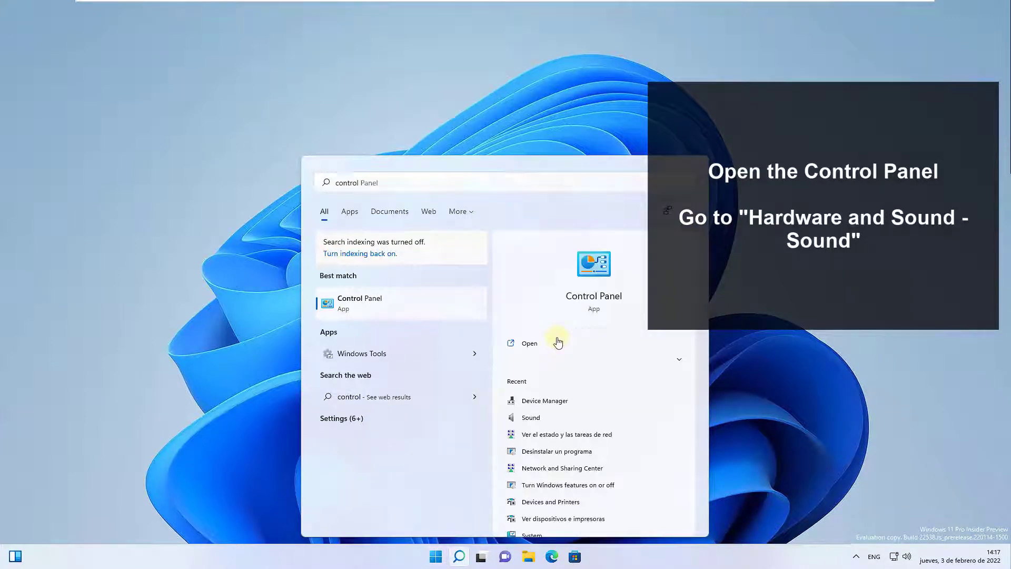
{"action": "left_click", "coordinate": [557, 339]}
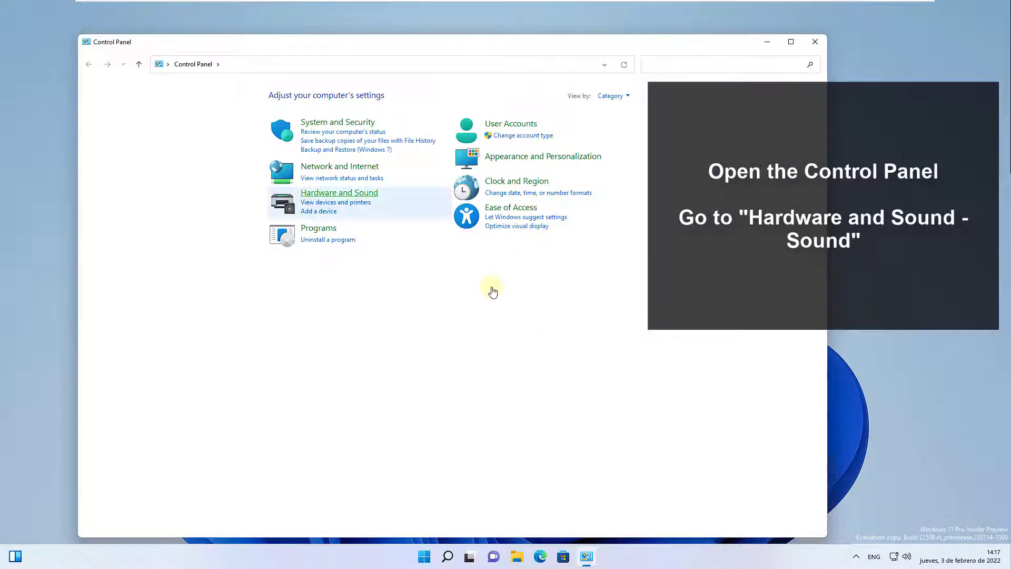
{"action": "left_click", "coordinate": [339, 192]}
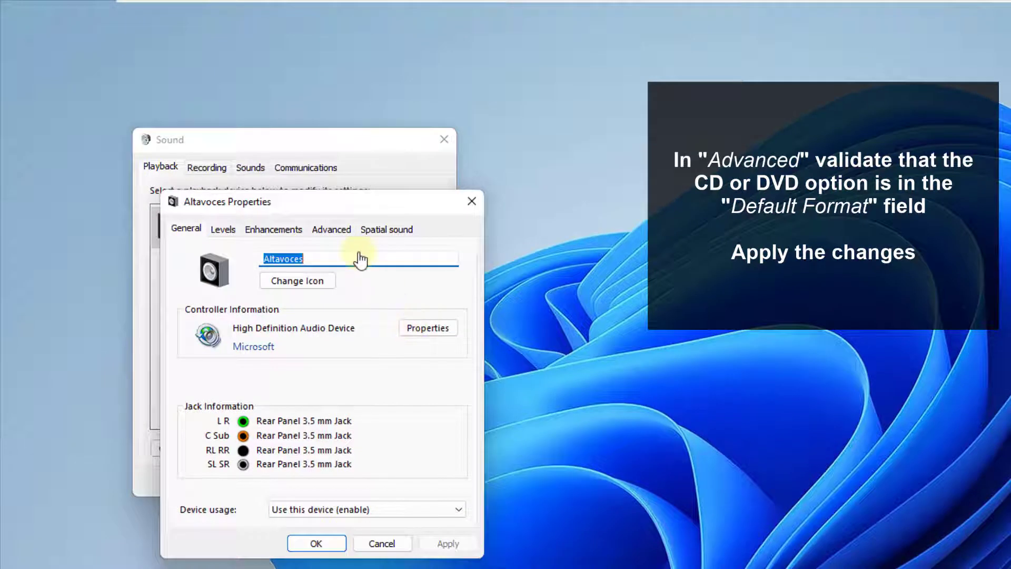
- Try the CD Quality default format for the Altavoces playback device, and settle on 16 bit, 48000 Hz (DVD Quality)
{"action": "left_click", "coordinate": [334, 230]}
{"action": "left_click", "coordinate": [316, 305]}
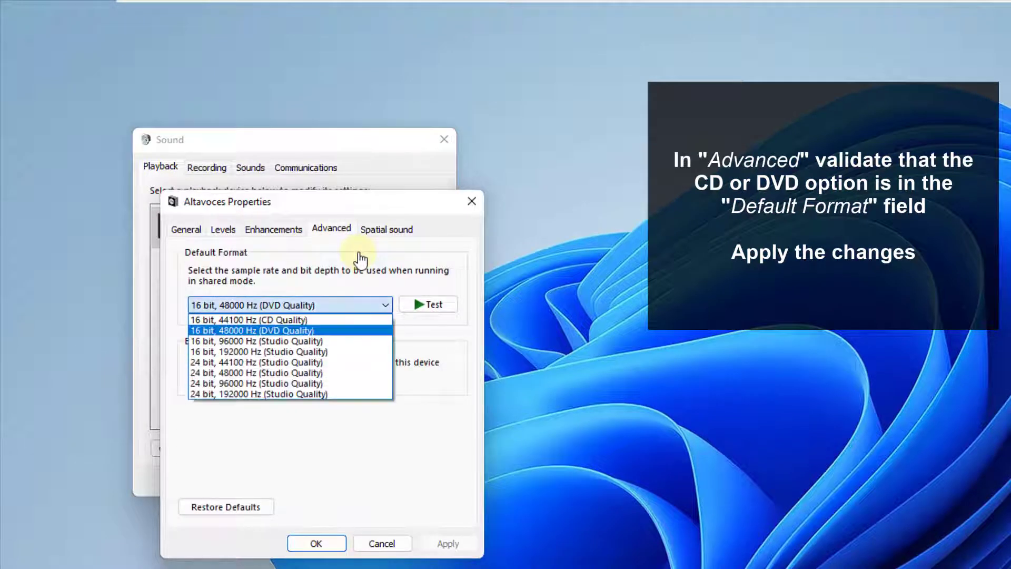
{"action": "left_click", "coordinate": [295, 320]}
{"action": "left_click", "coordinate": [316, 305]}
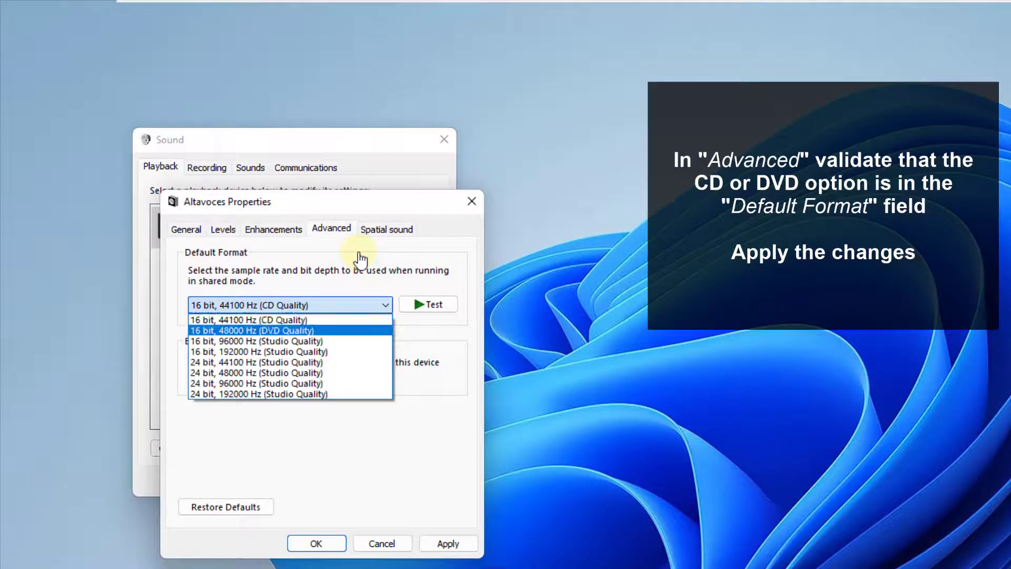
{"action": "left_click", "coordinate": [295, 331]}
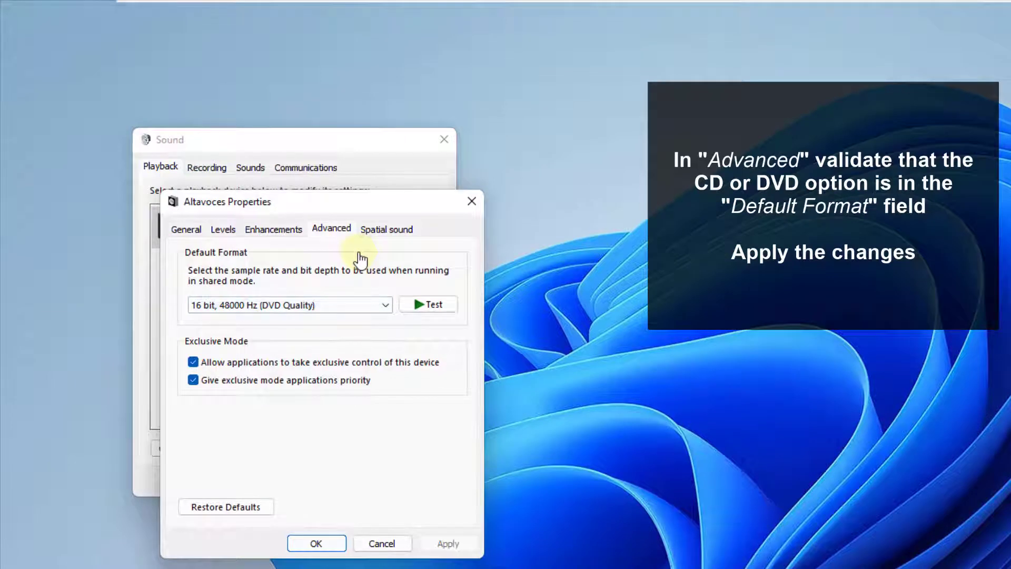
{"action": "left_click", "coordinate": [316, 544]}
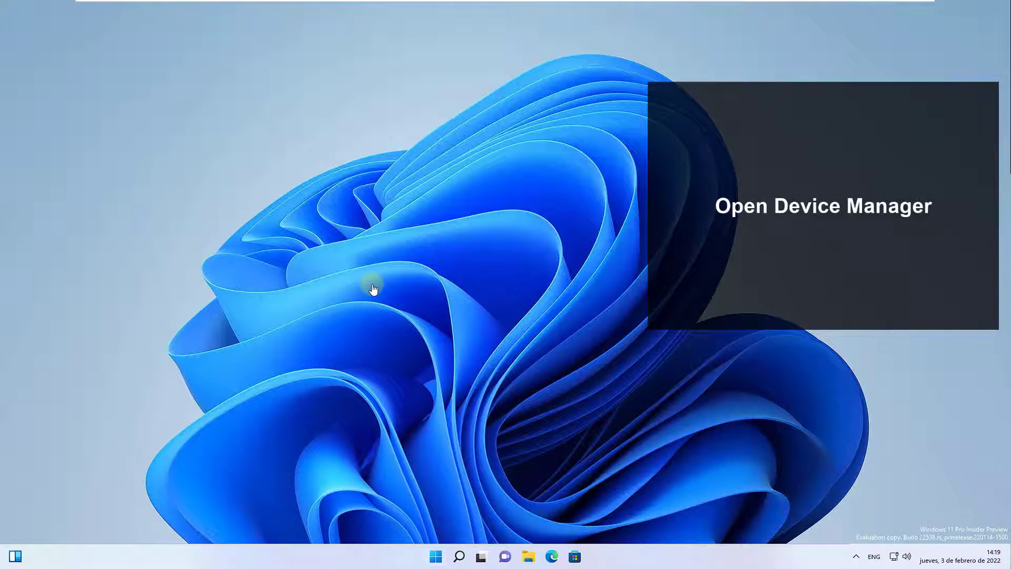
- Uninstall the High Definition Audio Device under Sound, video and game controllers in Device Manager, and close the window
{"action": "key", "text": "super+x"}
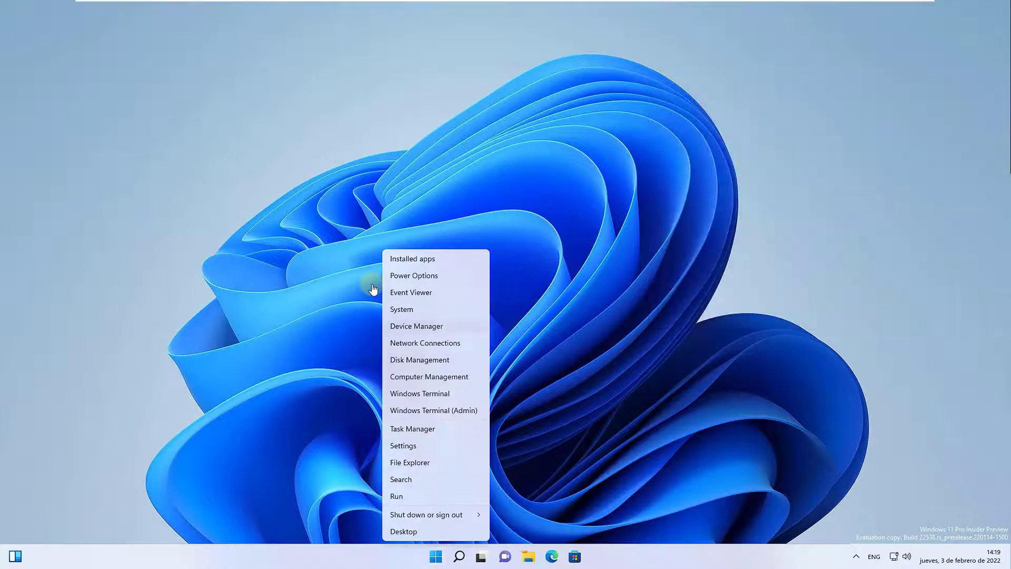
{"action": "key", "text": "Escape"}
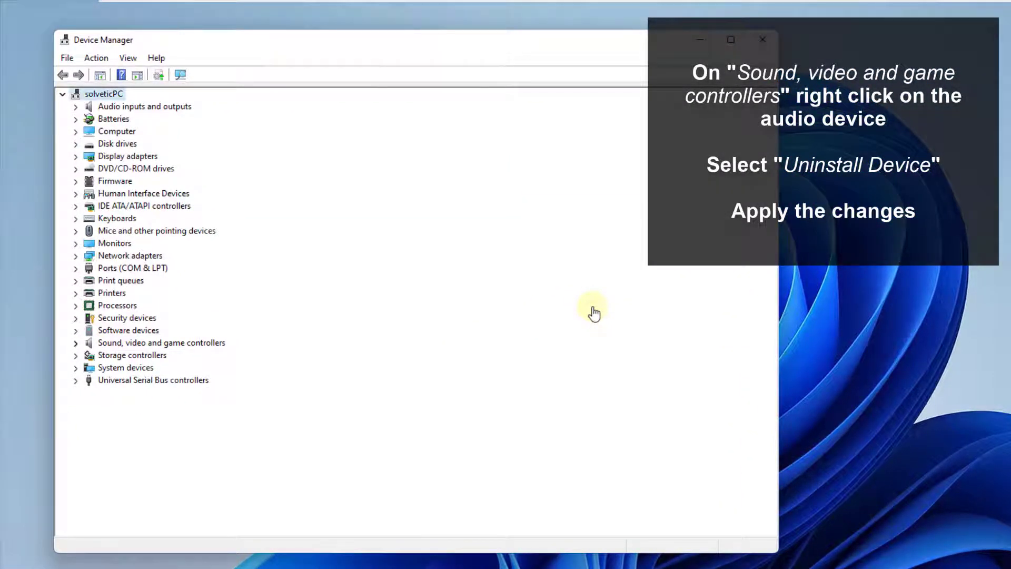
{"action": "left_click", "coordinate": [76, 343]}
{"action": "left_click", "coordinate": [124, 355]}
{"action": "right_click", "coordinate": [124, 355]}
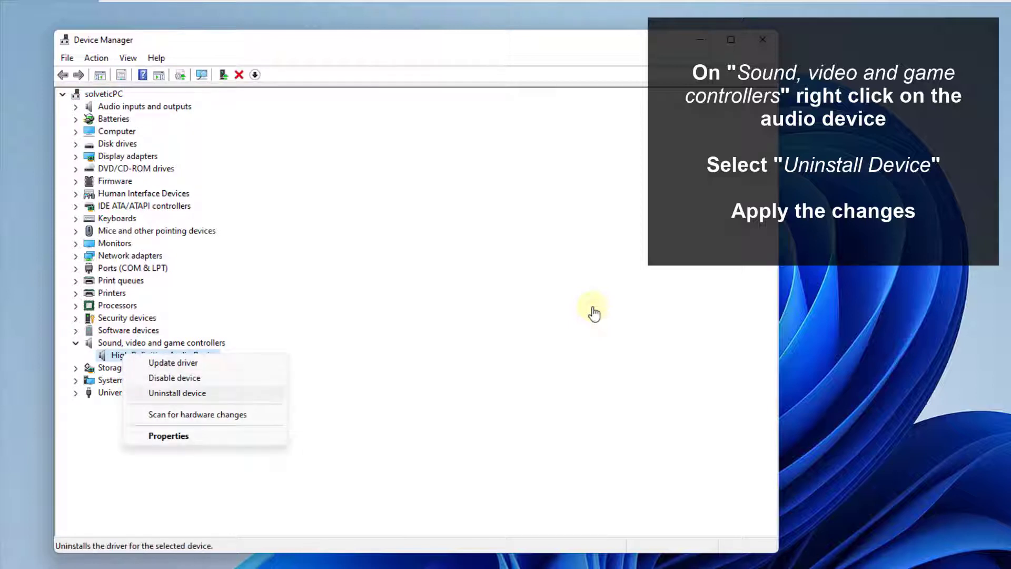
{"action": "key", "text": "Return"}
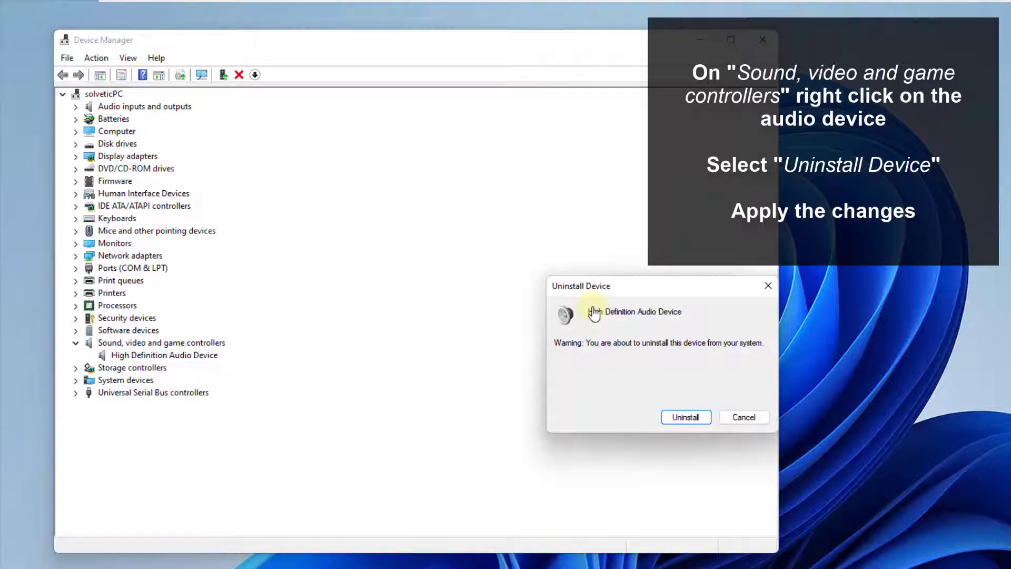
{"action": "key", "text": "Return"}
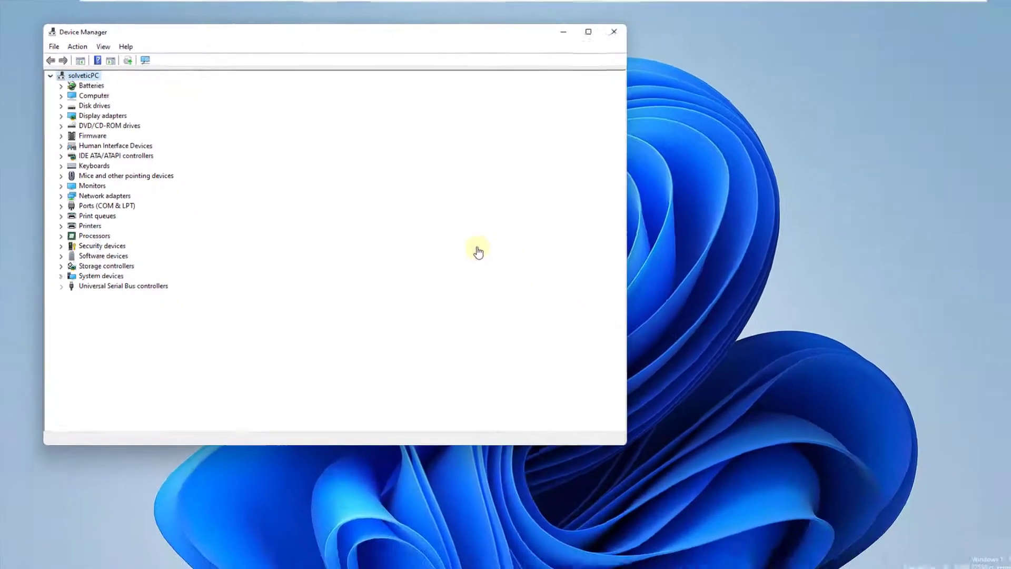
{"action": "key", "text": "alt+F4"}
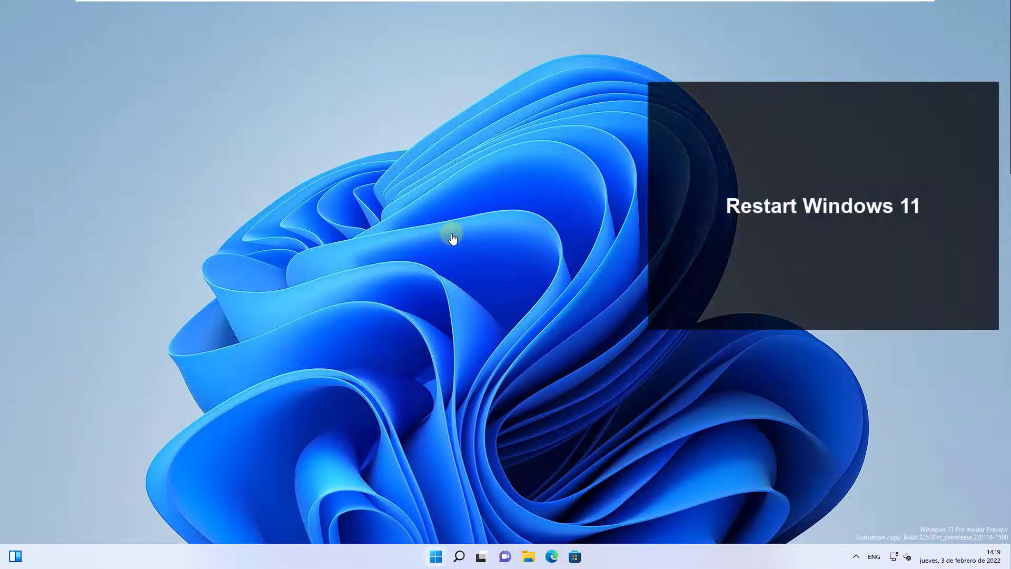
- Restart Windows
{"action": "key", "text": "super"}
{"action": "key", "text": "Return"}
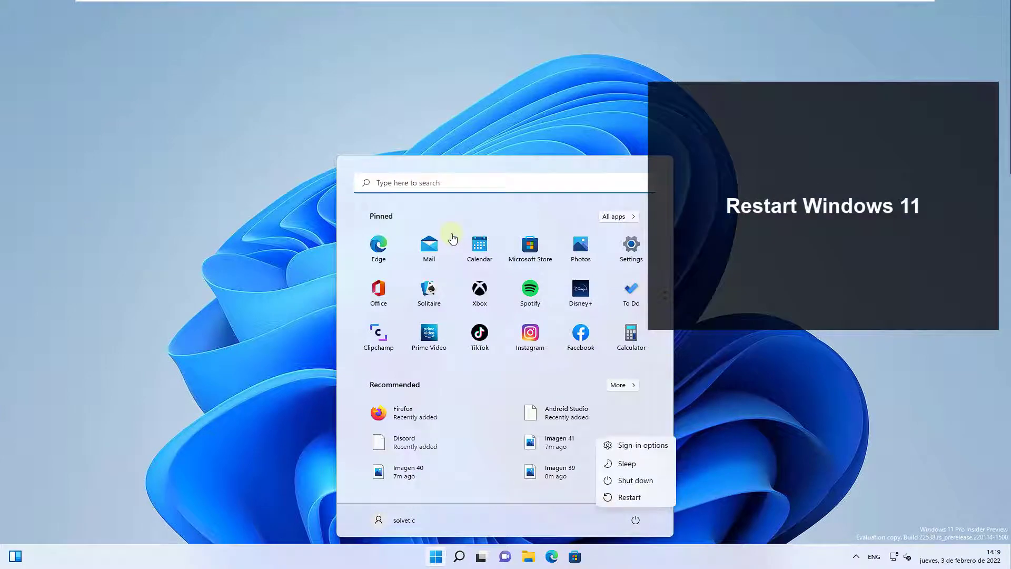
{"action": "key", "text": "Return"}
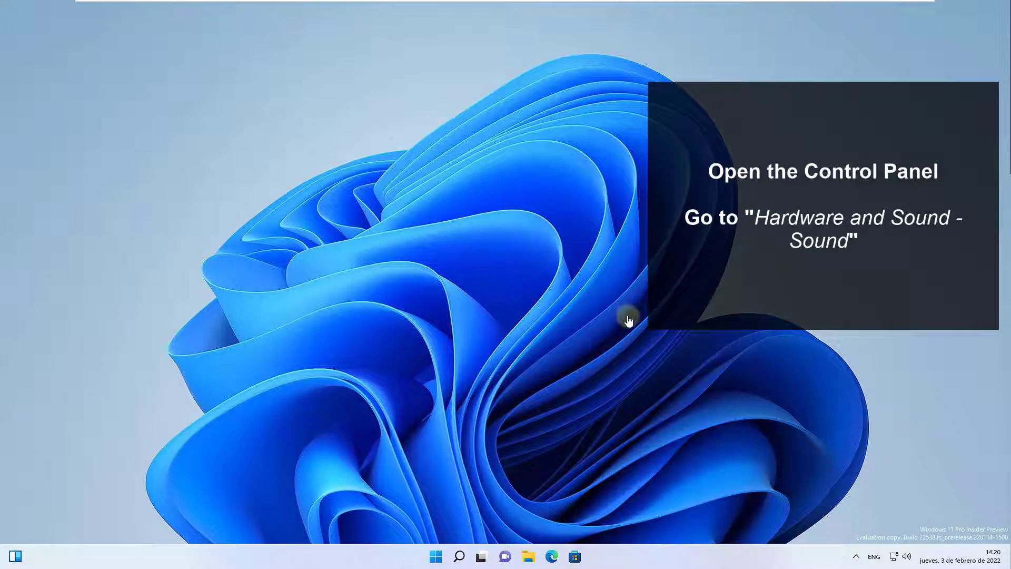
- Open the Sound settings through Control Panel's Hardware and Sound category and check whether Altavoces is the default playback device
{"action": "key", "text": "super"}
{"action": "type", "text": "control"}
{"action": "key", "text": "Return"}
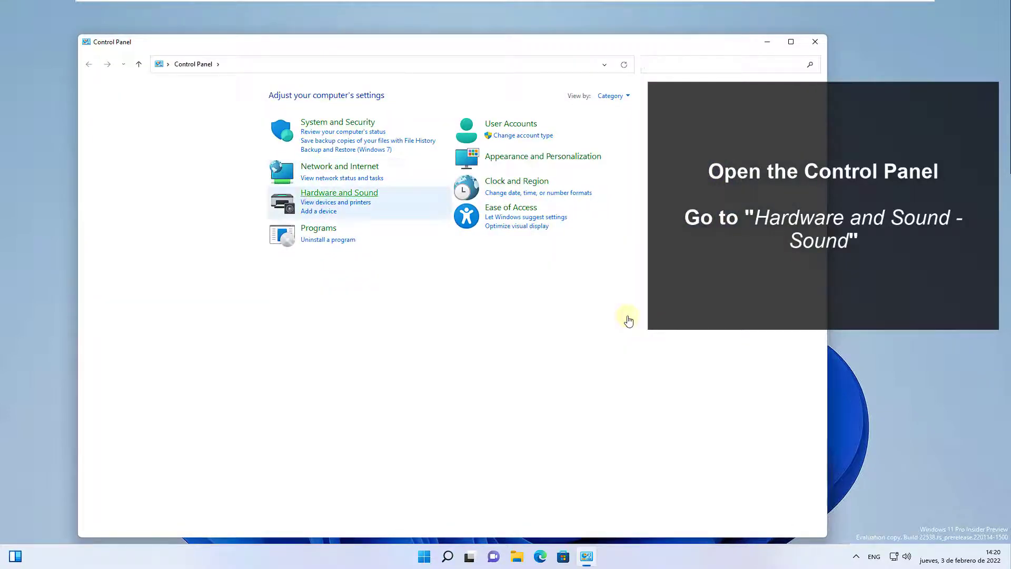
{"action": "left_click", "coordinate": [339, 192]}
{"action": "left_click", "coordinate": [227, 153]}
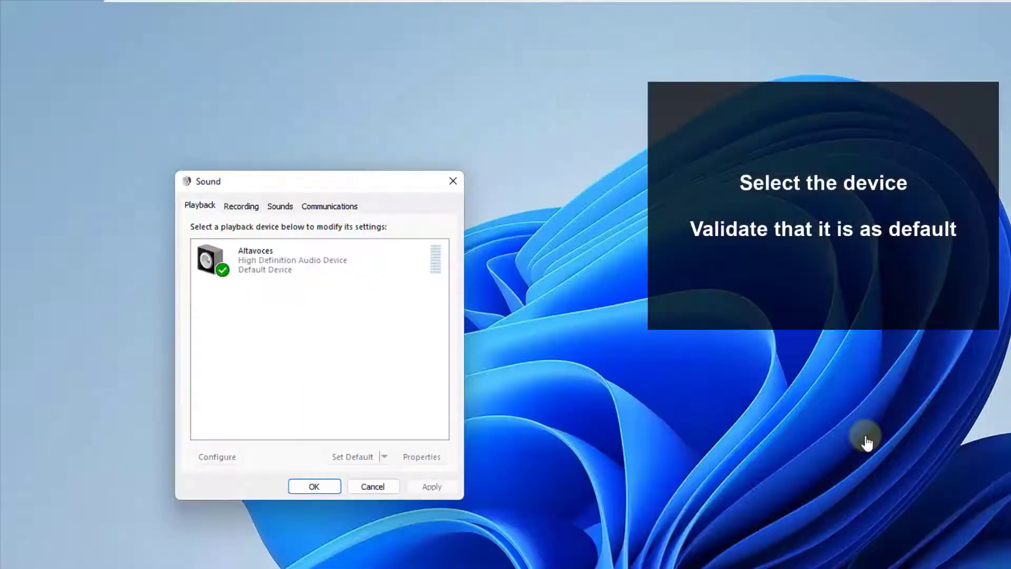
{"action": "left_click", "coordinate": [292, 260]}
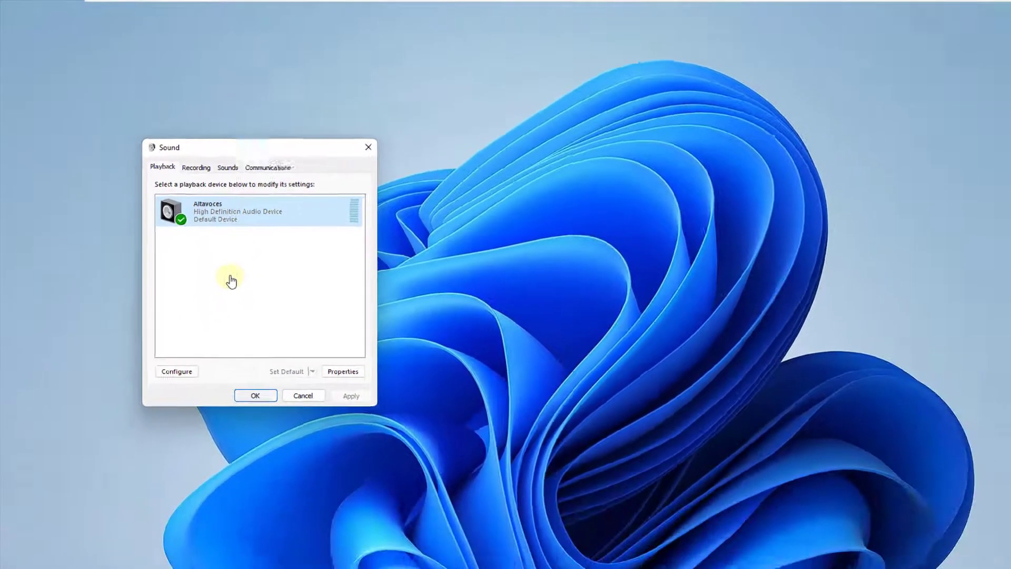
{"action": "key", "text": "Escape"}
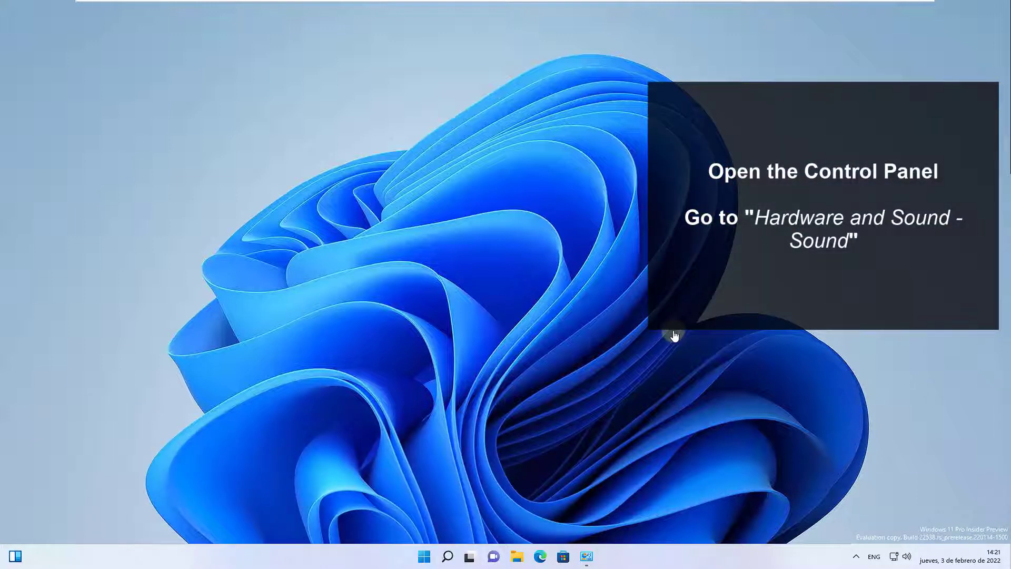
- Turn on Disable all enhancements in the Altavoces playback device's properties, apply the change and close the properties
{"action": "key", "text": "alt+Tab"}
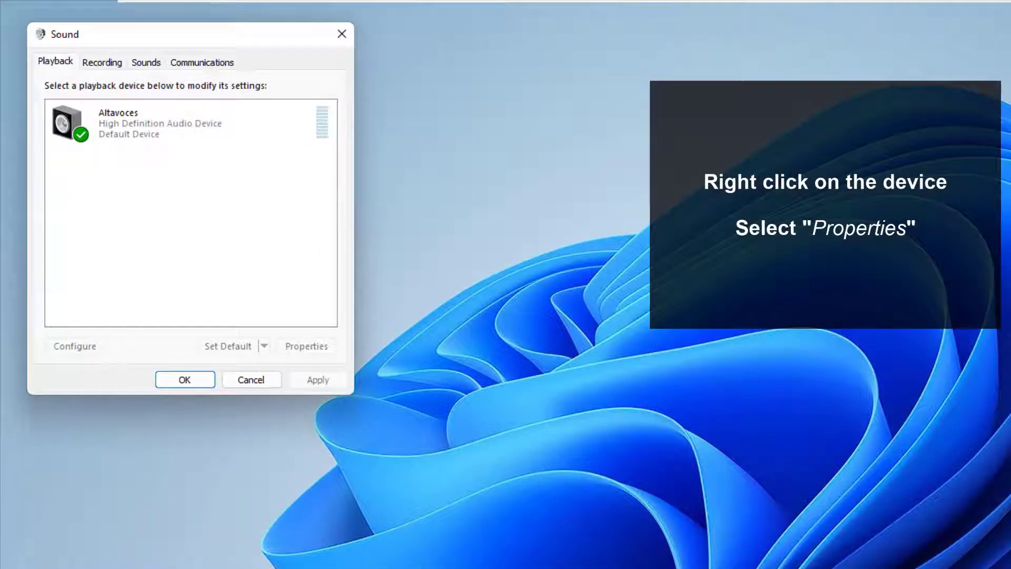
{"action": "left_click", "coordinate": [152, 124]}
{"action": "right_click", "coordinate": [152, 124]}
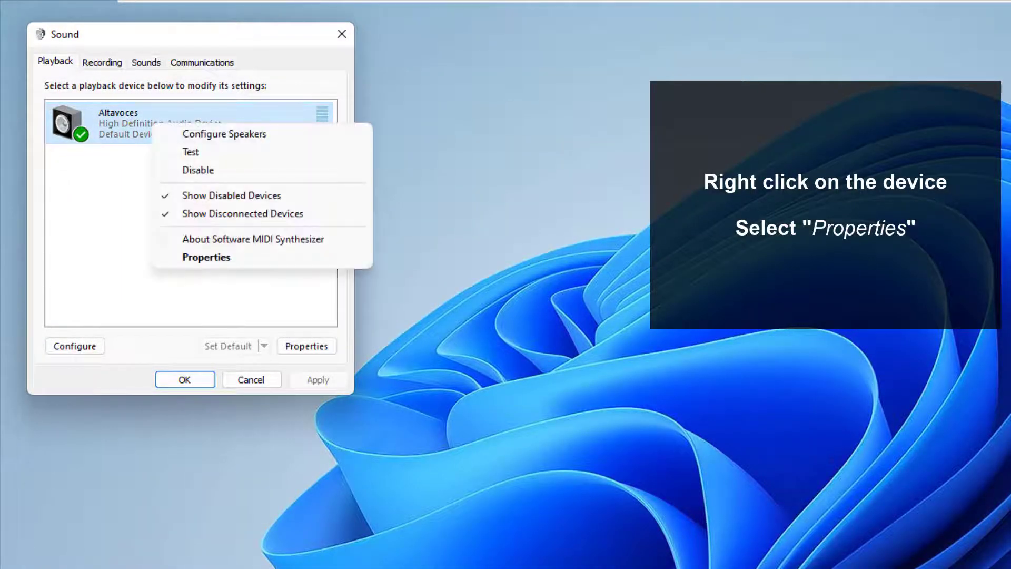
{"action": "left_click", "coordinate": [206, 257]}
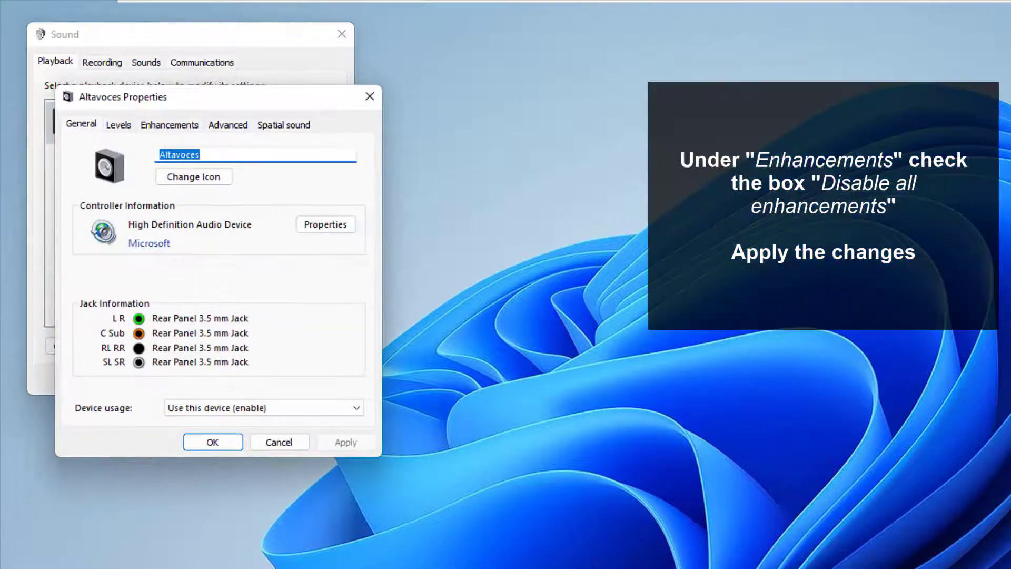
{"action": "left_click", "coordinate": [169, 124]}
{"action": "left_click", "coordinate": [83, 193]}
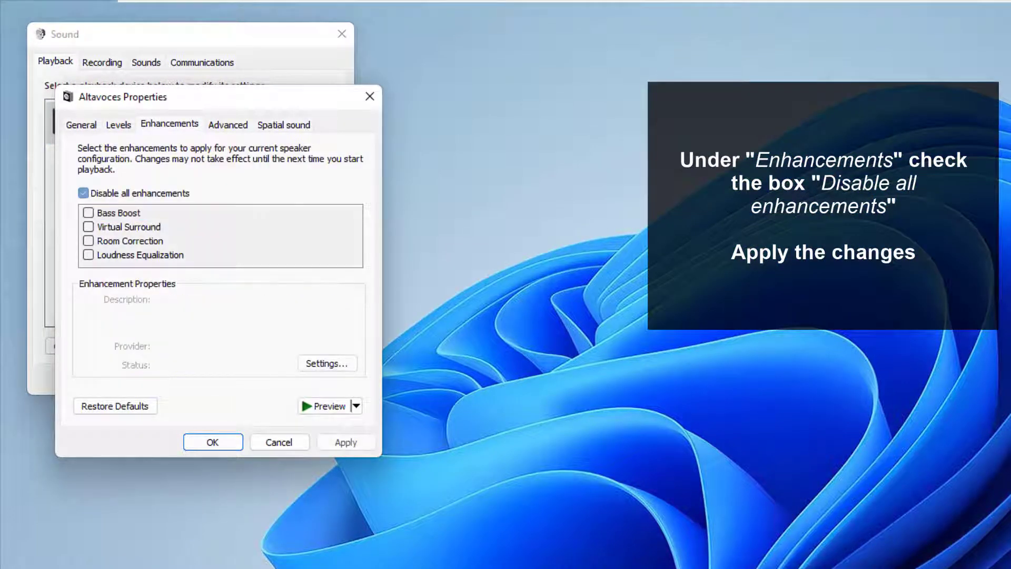
{"action": "left_click", "coordinate": [345, 442]}
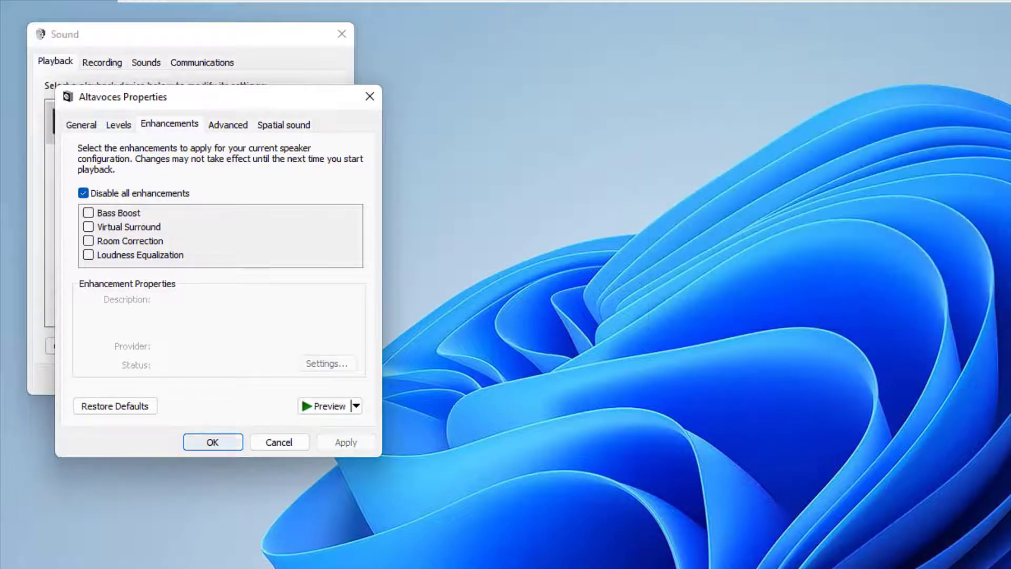
{"action": "left_click", "coordinate": [213, 442]}
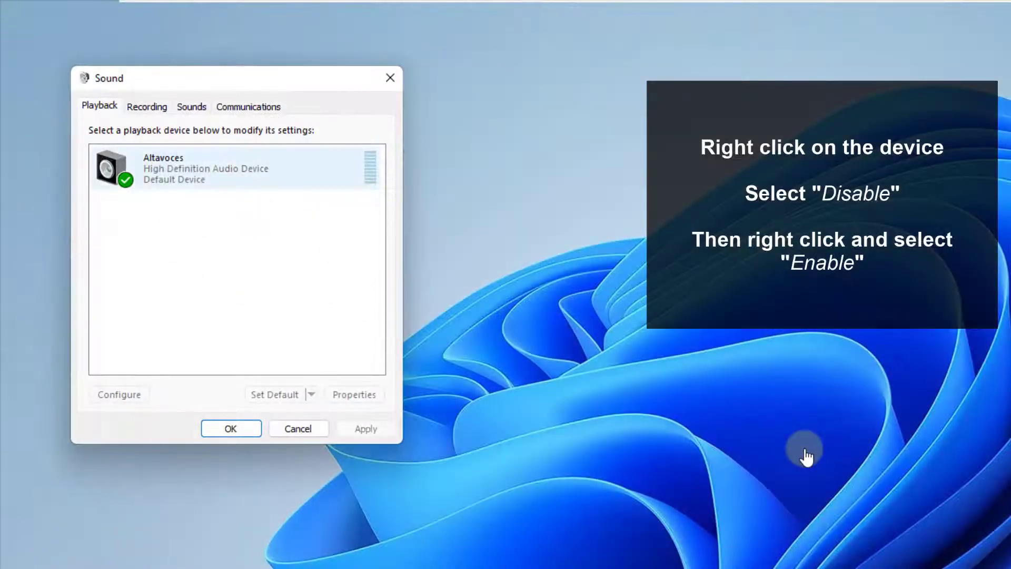
- Disable the Altavoces playback device and enable it again in the Sound settings
{"action": "right_click", "coordinate": [178, 165]}
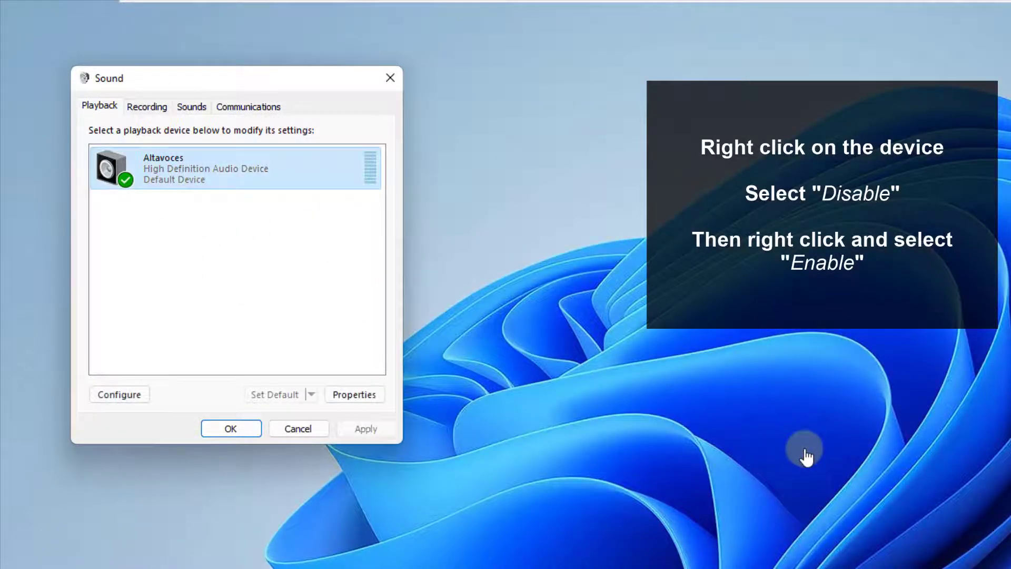
{"action": "left_click", "coordinate": [225, 212]}
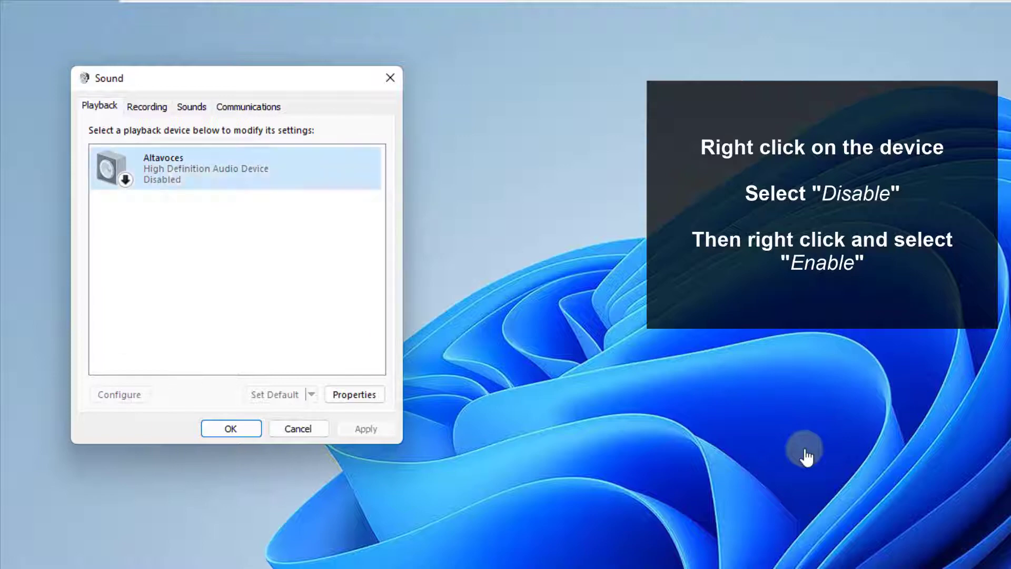
{"action": "right_click", "coordinate": [168, 170]}
{"action": "left_click", "coordinate": [213, 199]}
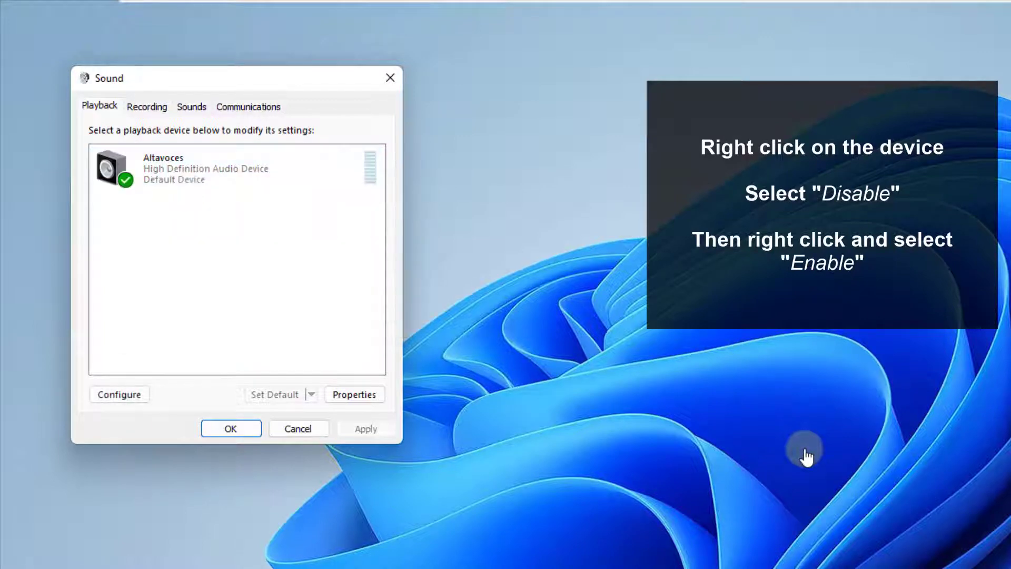
- Check the volume level in the Altavoces playback device's properties, and close the properties and the Sound settings
{"action": "right_click", "coordinate": [185, 173]}
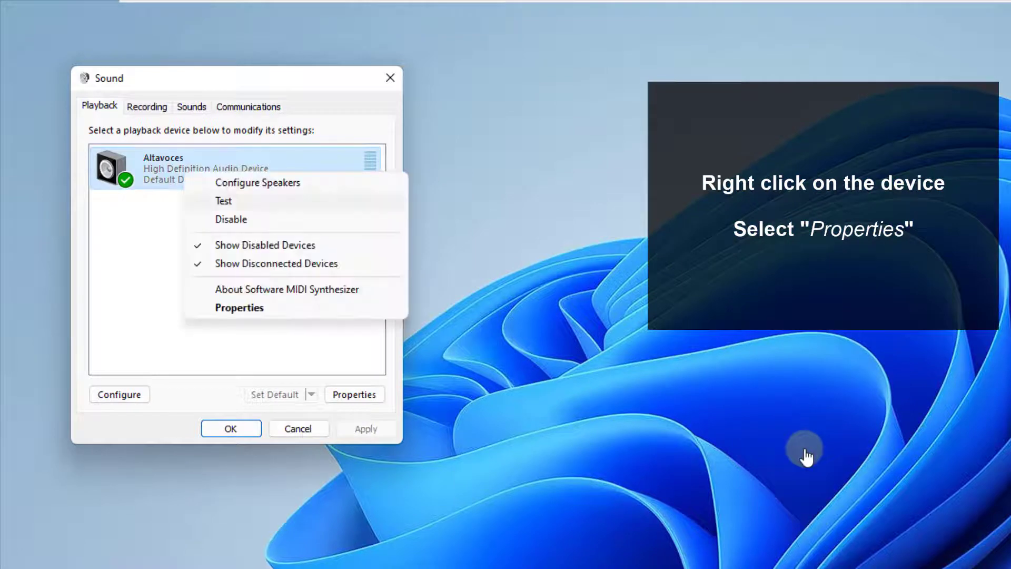
{"action": "left_click", "coordinate": [239, 307]}
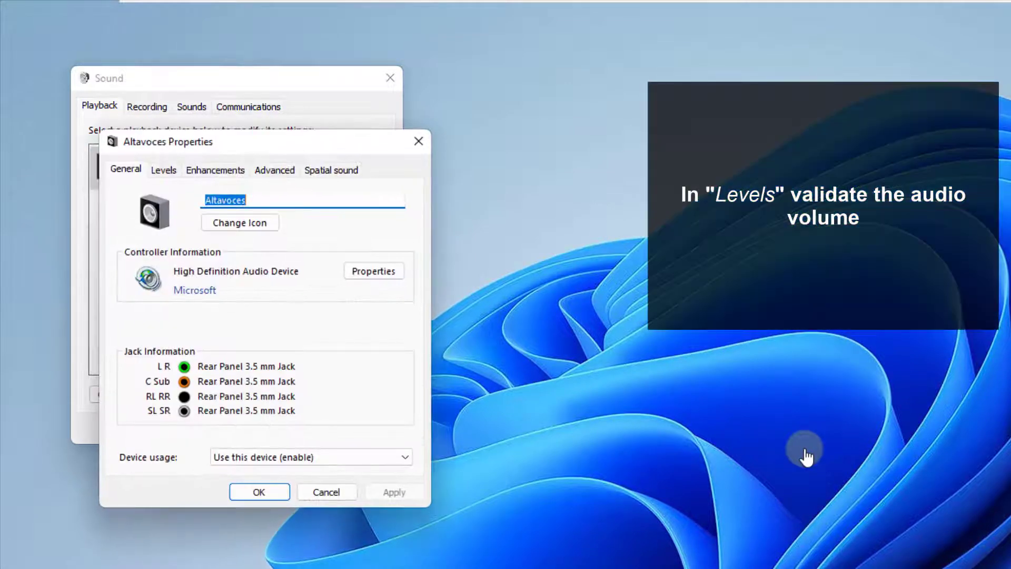
{"action": "left_click", "coordinate": [163, 170]}
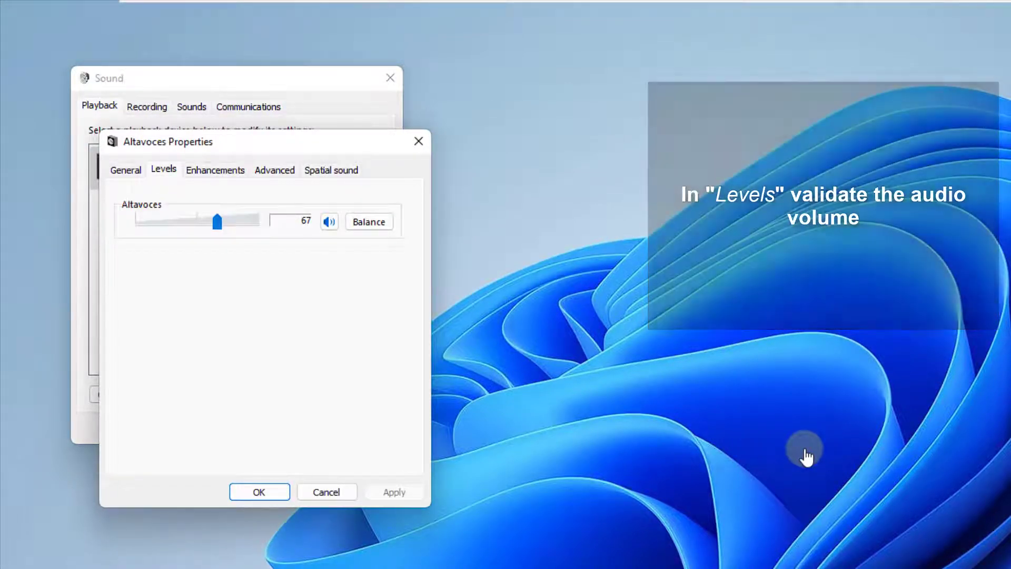
{"action": "left_click", "coordinate": [259, 492]}
{"action": "left_click", "coordinate": [257, 369]}
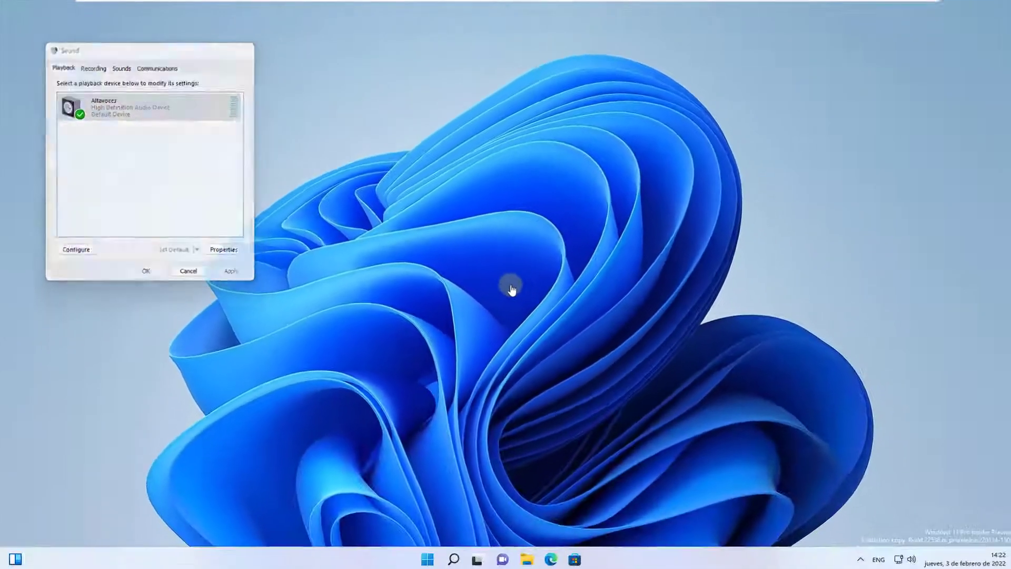